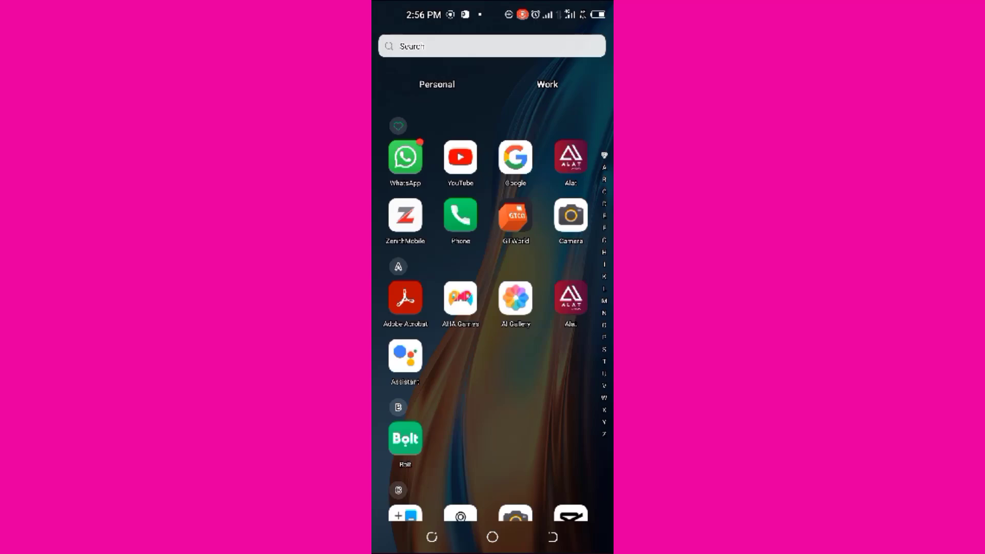
pyautogui.scroll(-5, 493, 308)
pyautogui.scroll(-2, 428, 457)
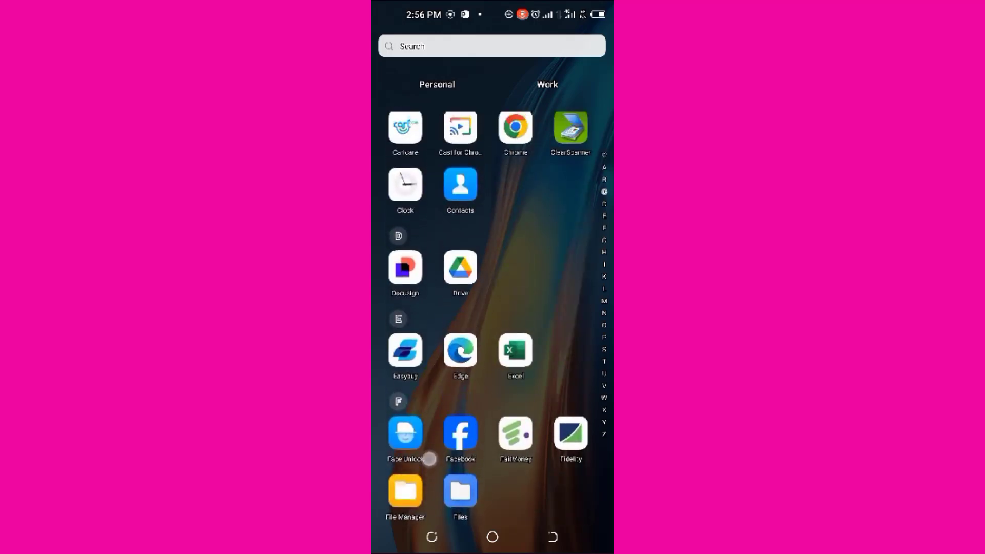
pyautogui.scroll(-2, 503, 296)
pyautogui.scroll(-3, 503, 296)
pyautogui.scroll(-5, 519, 260)
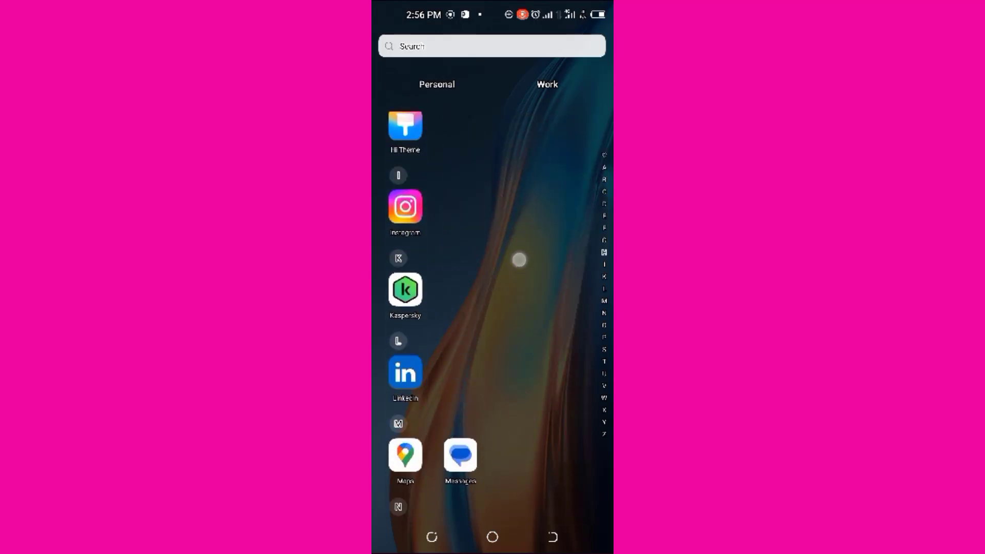
pyautogui.scroll(-4, 515, 310)
pyautogui.scroll(-5, 509, 329)
pyautogui.scroll(-5, 508, 329)
pyautogui.scroll(-5, 516, 331)
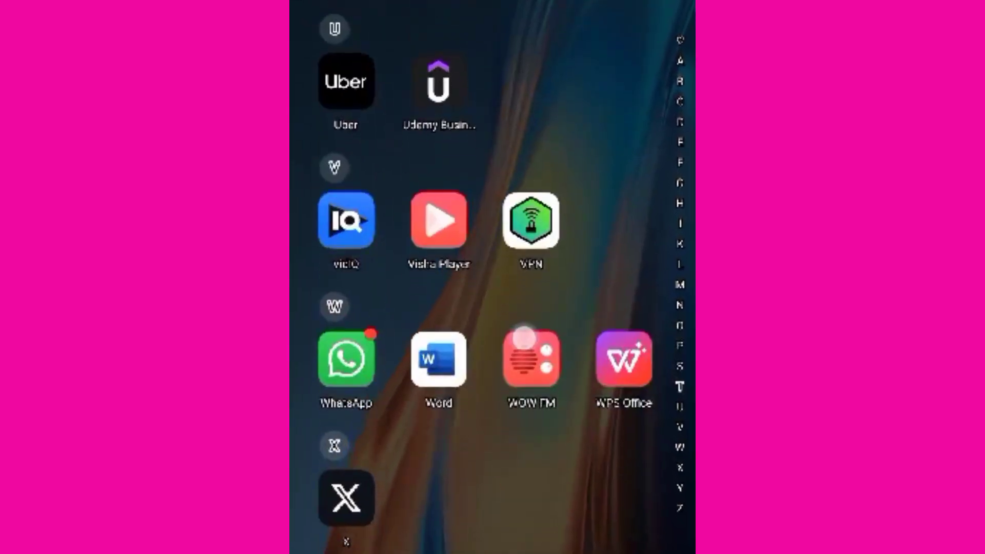
pyautogui.scroll(-1, 524, 309)
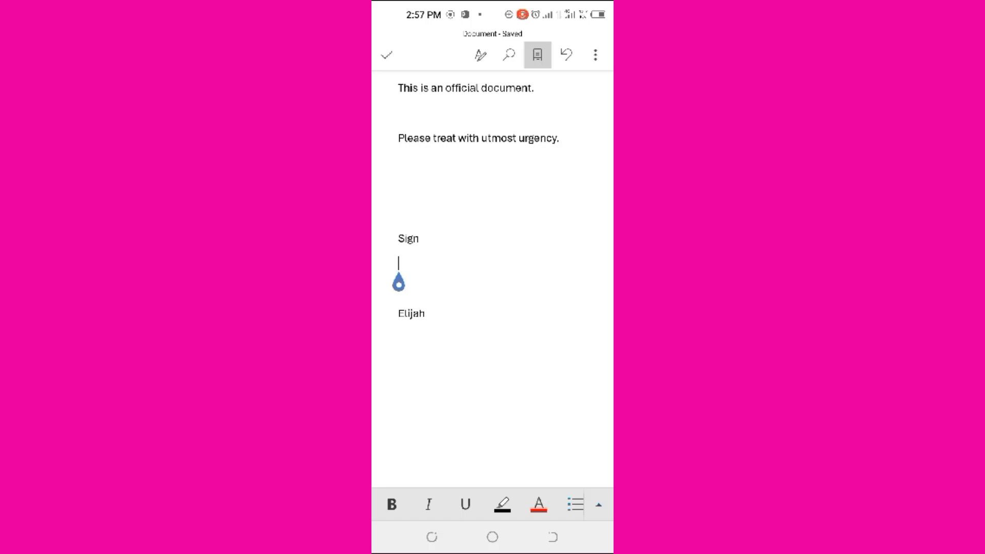
# Place the cursor on the blank line between 'Sign' and 'Elijah'
pyautogui.click(416, 275)
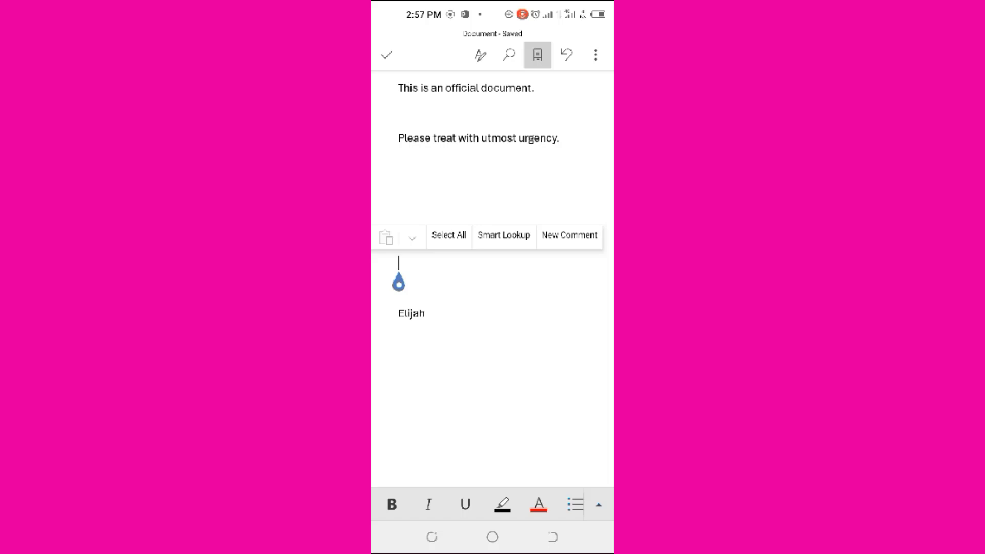
pyautogui.click(400, 296)
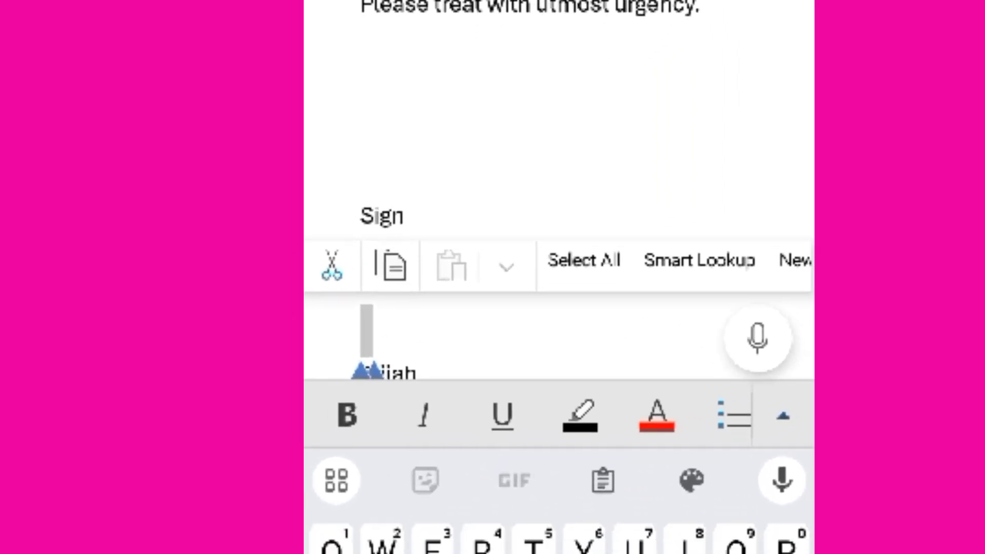
# With the cursor above Elijah, expand the ribbon and switch from Home to the Draw tab
pyautogui.click(374, 293)
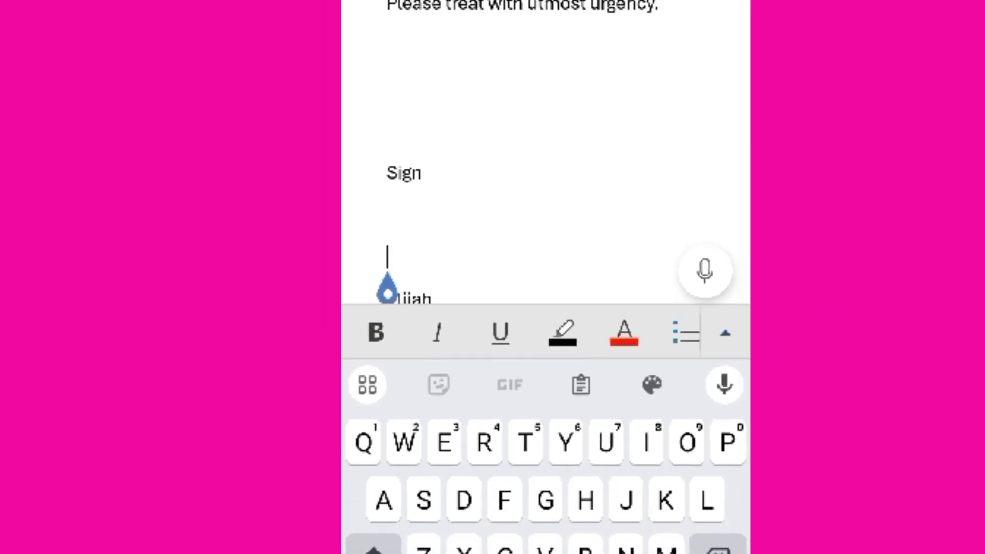
pyautogui.click(737, 350)
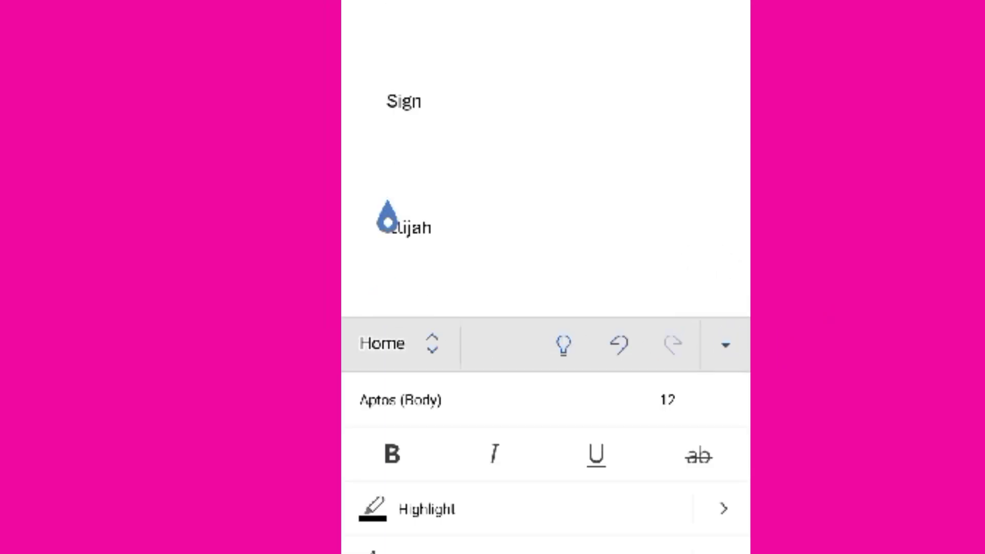
pyautogui.click(398, 344)
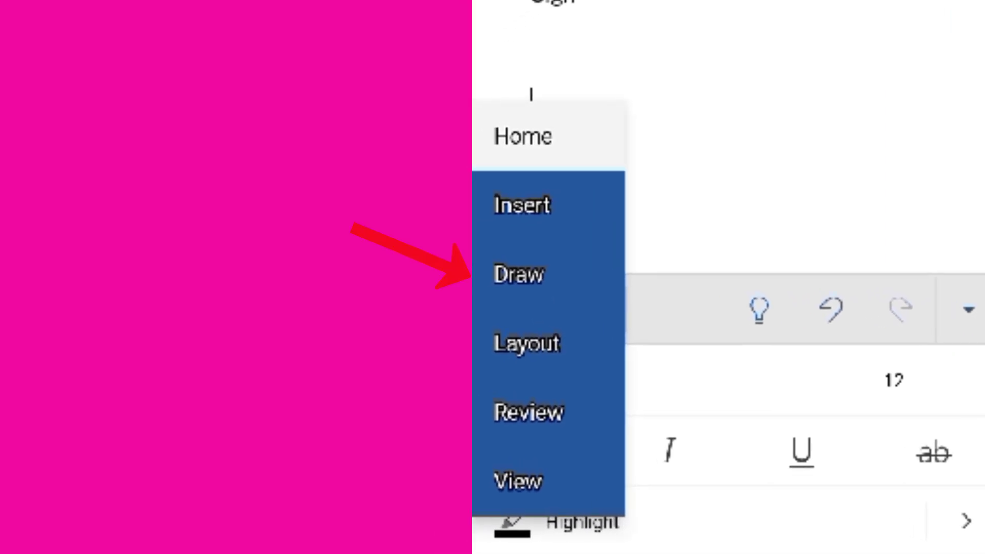
pyautogui.click(518, 274)
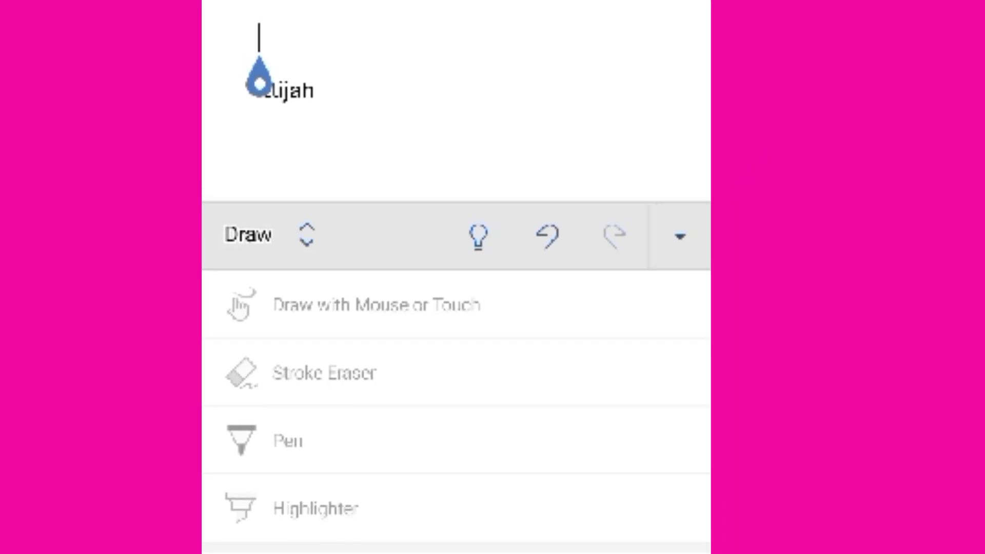
# Switch the document from mobile view to Print Layout via the View tab
pyautogui.click(385, 414)
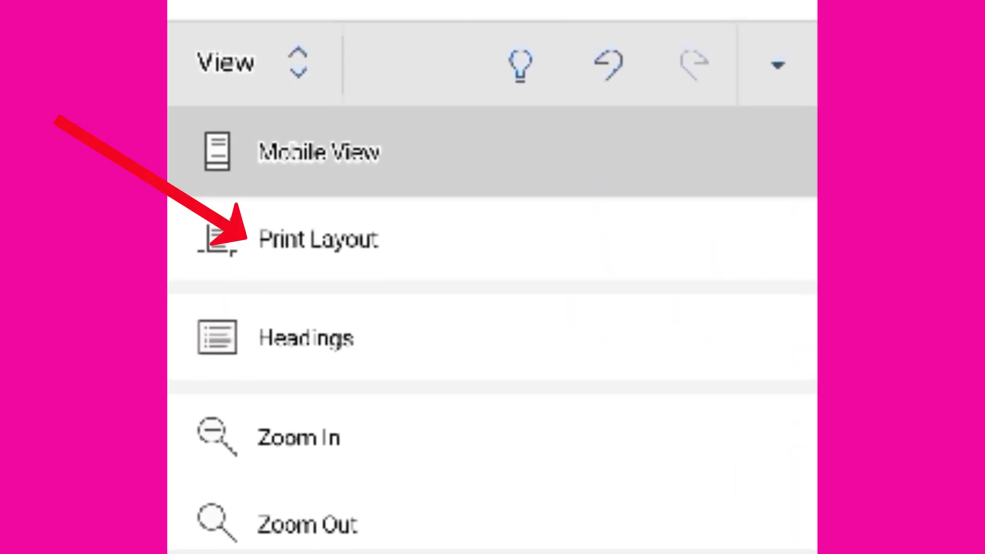
pyautogui.click(318, 239)
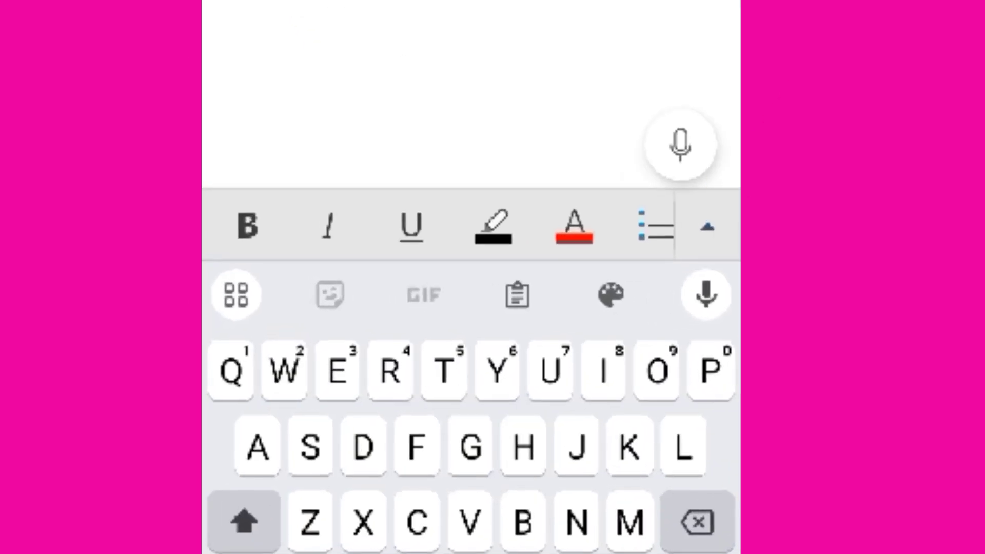
# Return to the Draw tab and turn on Draw with Mouse or Touch for the black pen
pyautogui.click(688, 245)
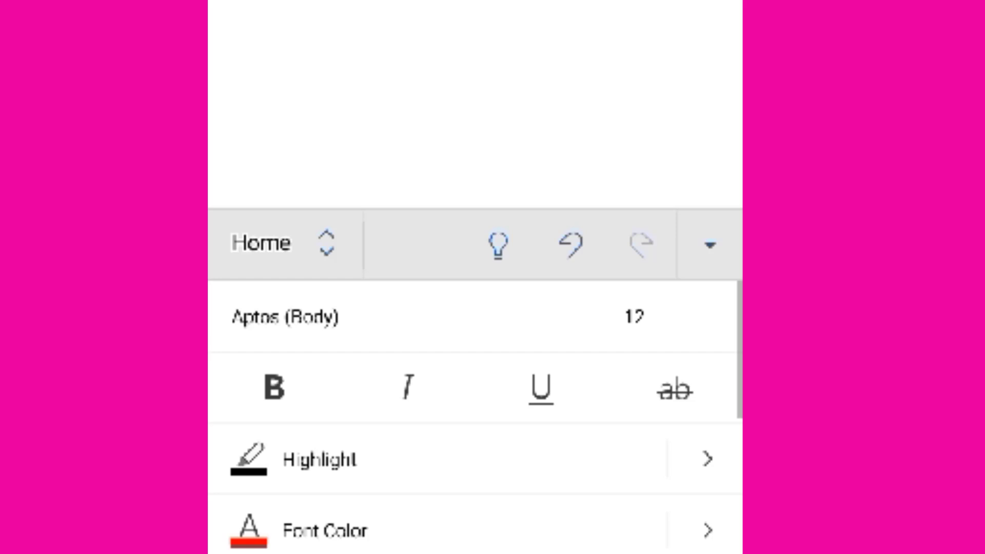
pyautogui.click(327, 244)
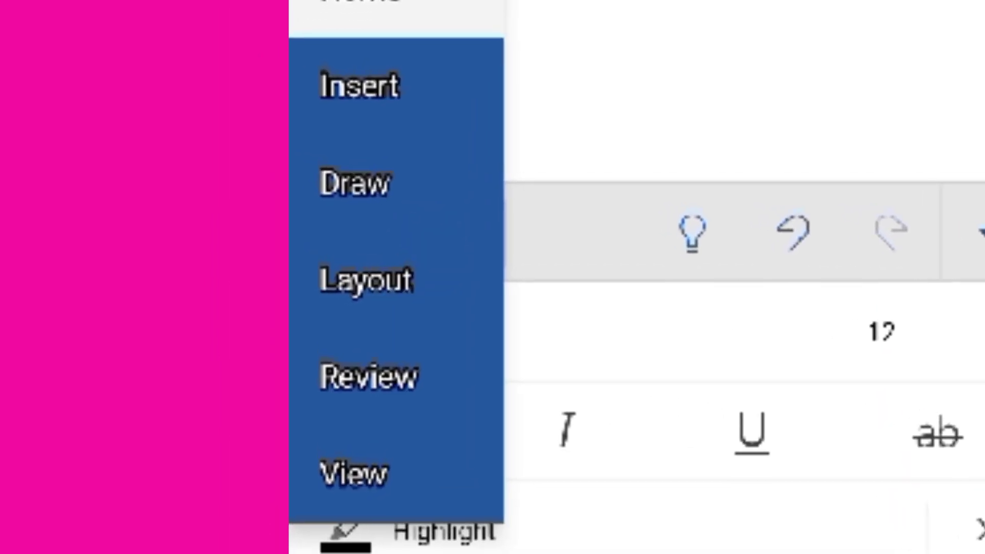
pyautogui.click(363, 186)
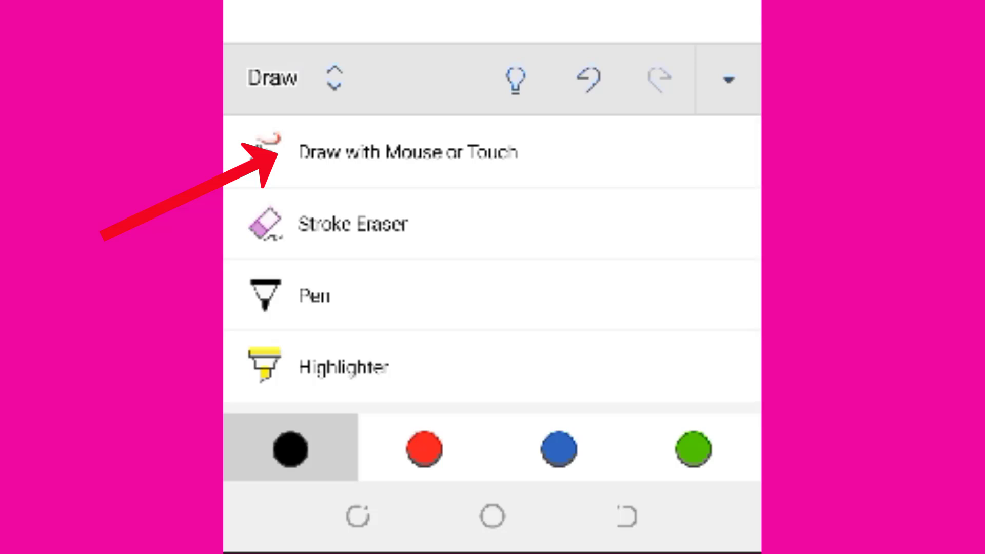
pyautogui.click(262, 155)
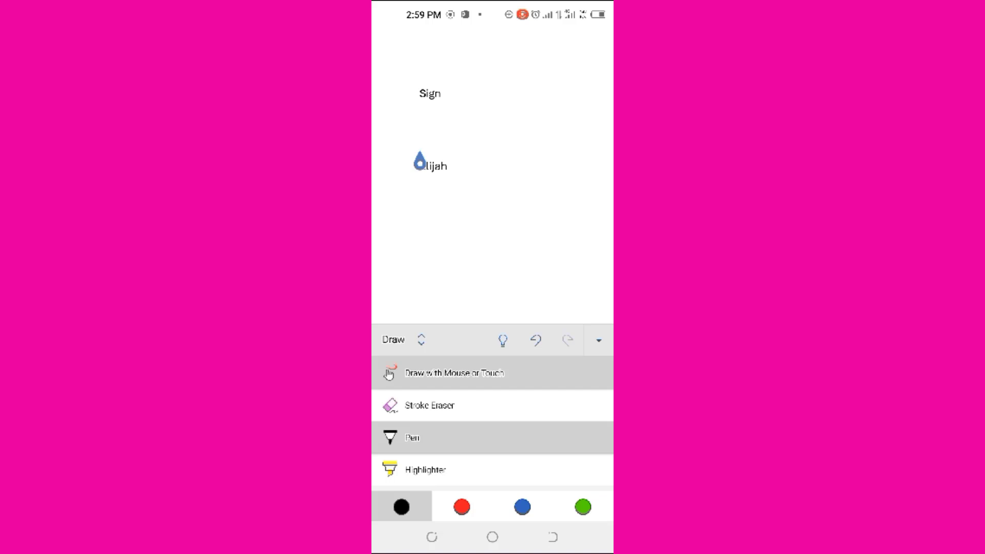
# Draw a three-stroke black ink signature between 'Sign' and 'Elijah'
pyautogui.moveTo(456, 119); pyautogui.dragTo(495, 123)
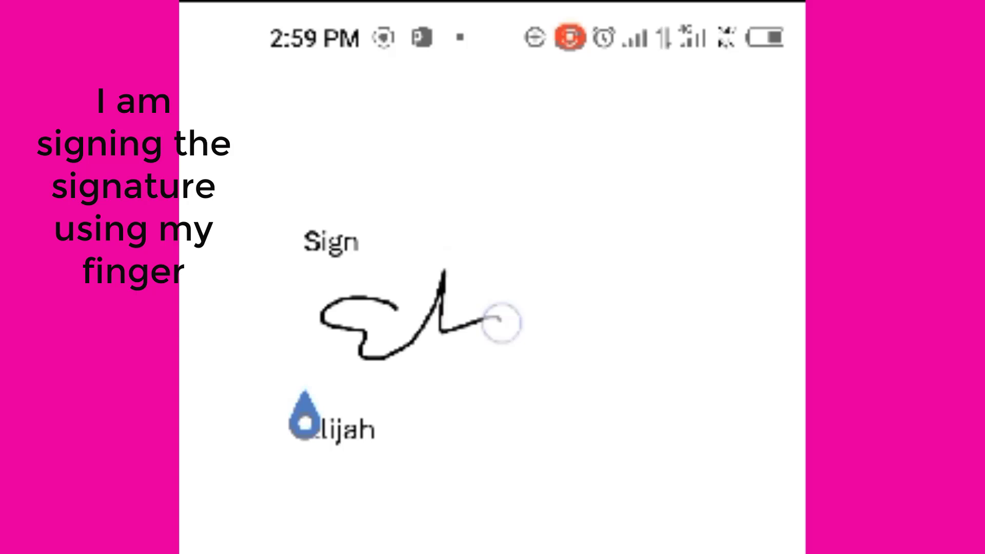
pyautogui.moveTo(501, 323); pyautogui.dragTo(653, 296)
pyautogui.moveTo(556, 236)
pyautogui.mouseDown()
pyautogui.moveTo(508, 396)
pyautogui.moveTo(656, 351)
pyautogui.moveTo(647, 249)
pyautogui.moveTo(760, 351)
pyautogui.mouseUp()
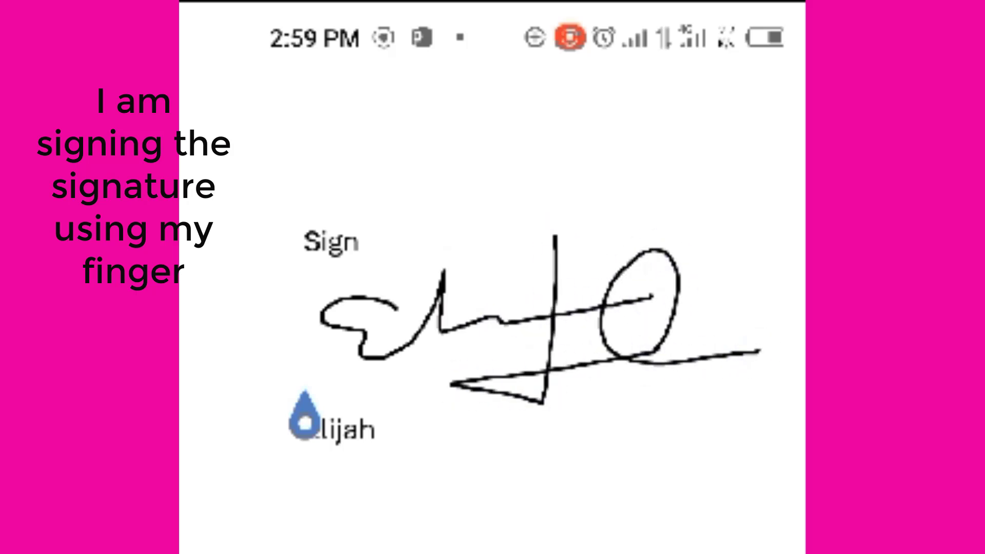